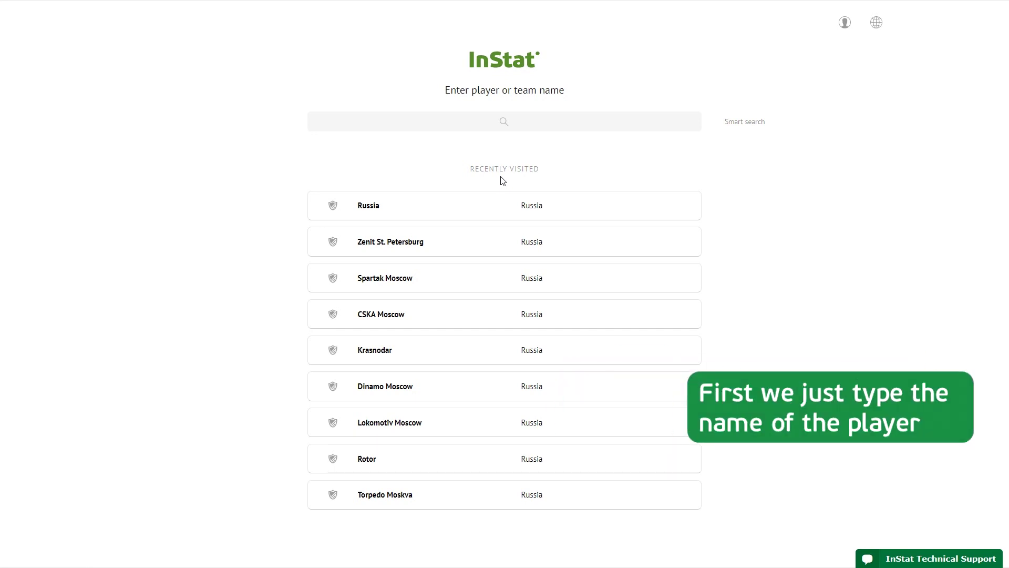
Search the player's surname and open the Liverpool FC result from the Players list.
left_click(504, 119)
type("salah")
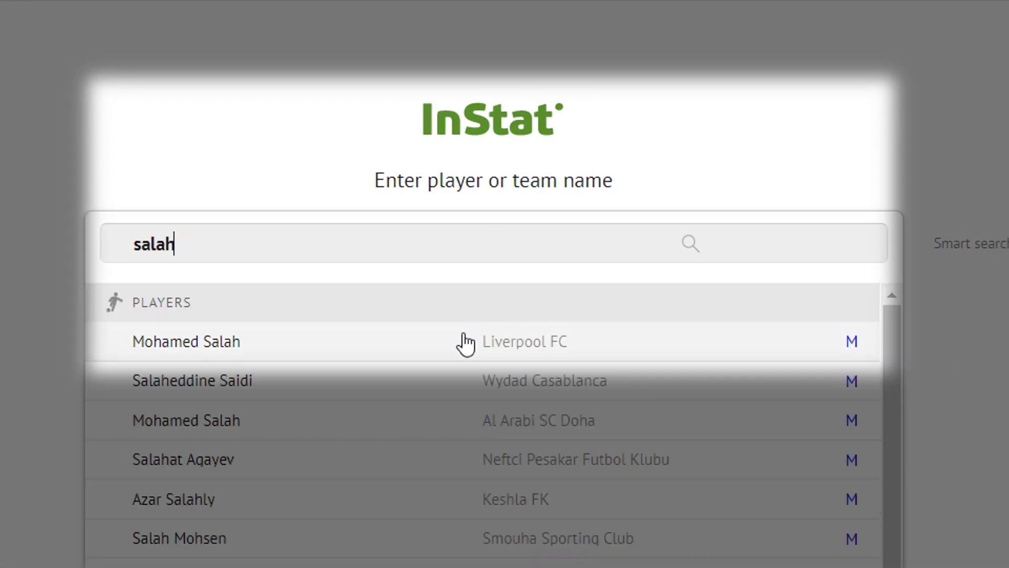
left_click(461, 342)
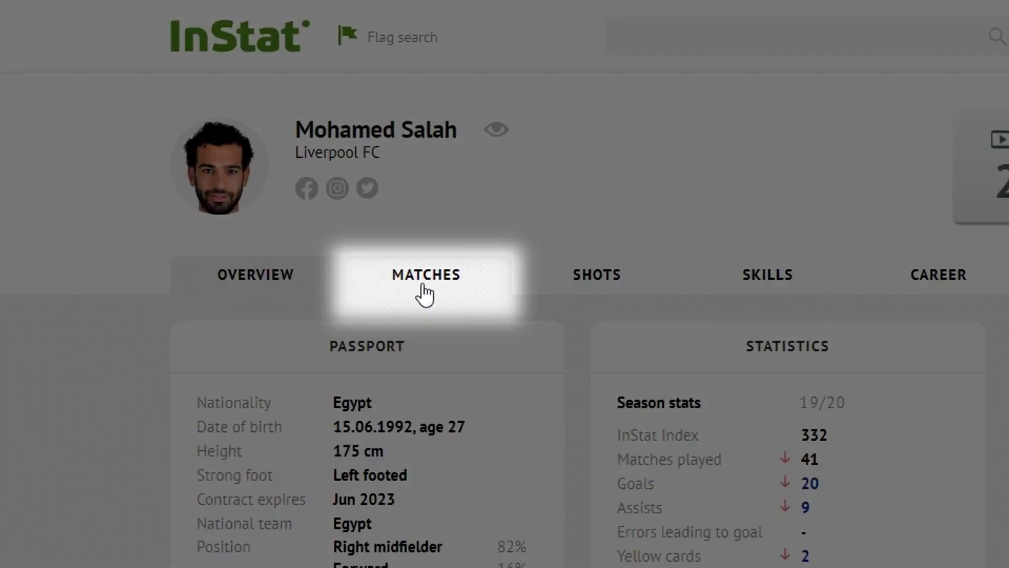
Switch the player profile to the MATCHES tab for the current-season per-match table.
left_click(425, 292)
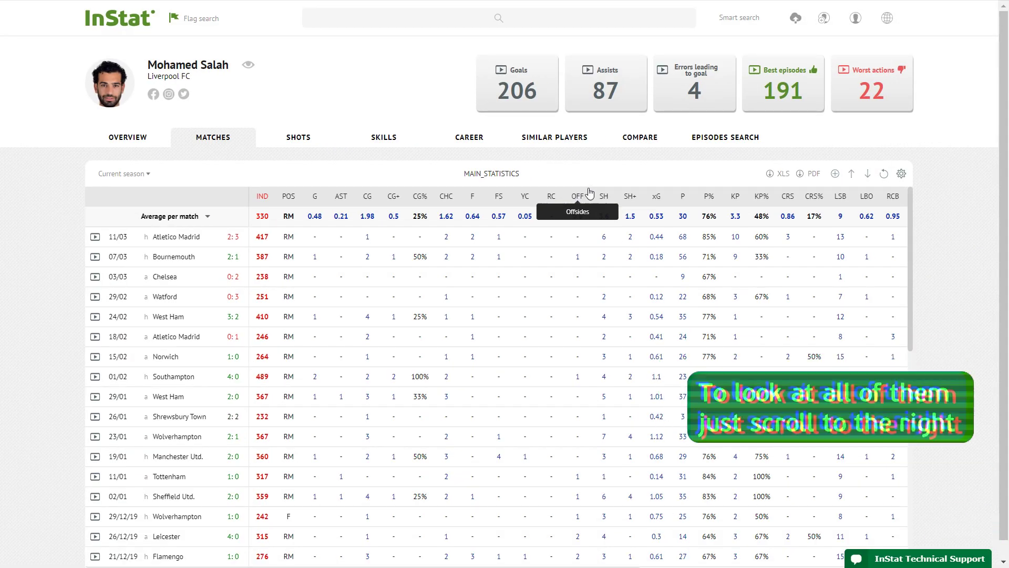
Sort the matches by dribbles (DRB), most first, and play the top match's 15 dribbles.
scroll(736, 368, "down", 1)
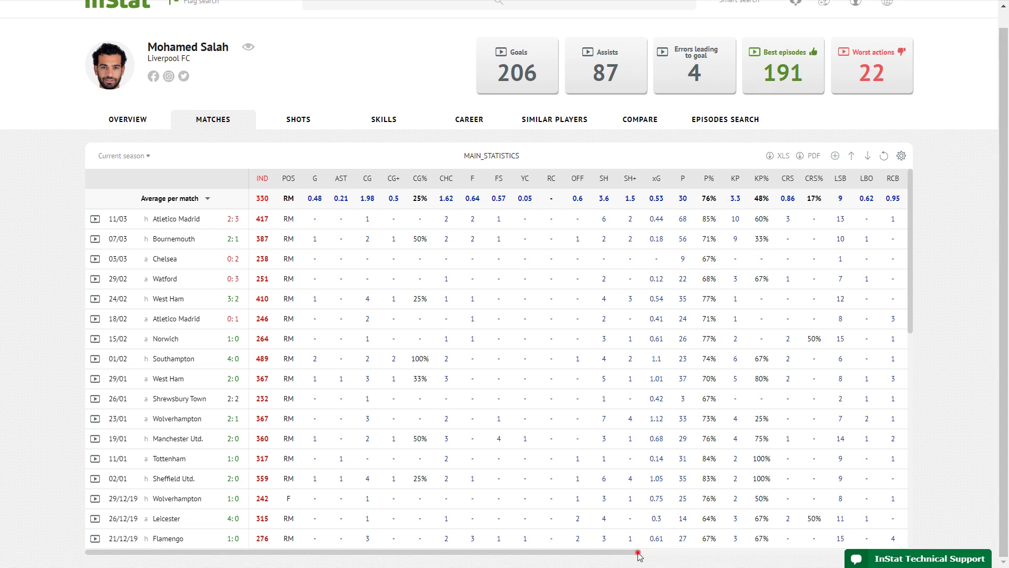
left_click_drag(639, 552, 870, 556)
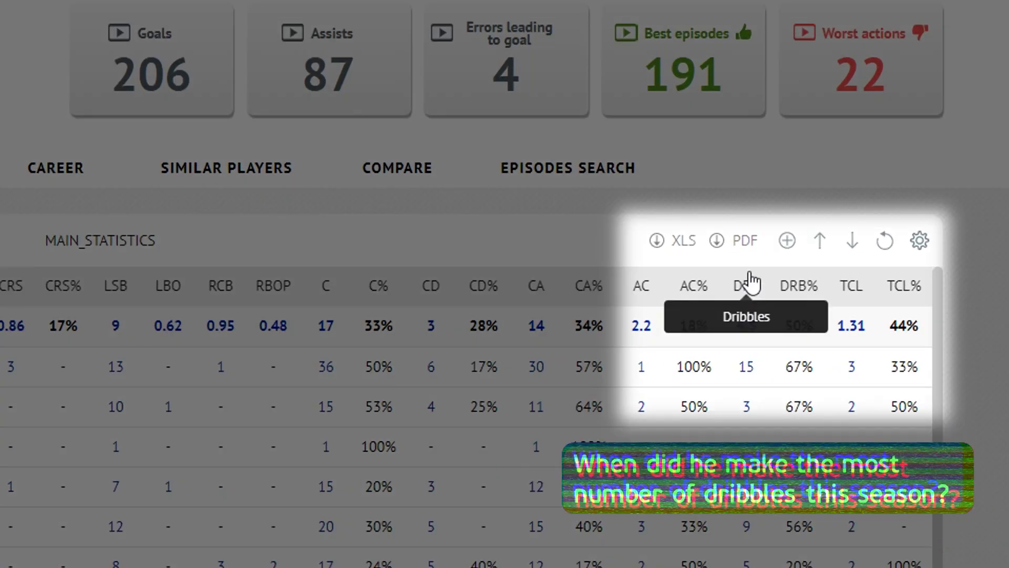
left_click(751, 279)
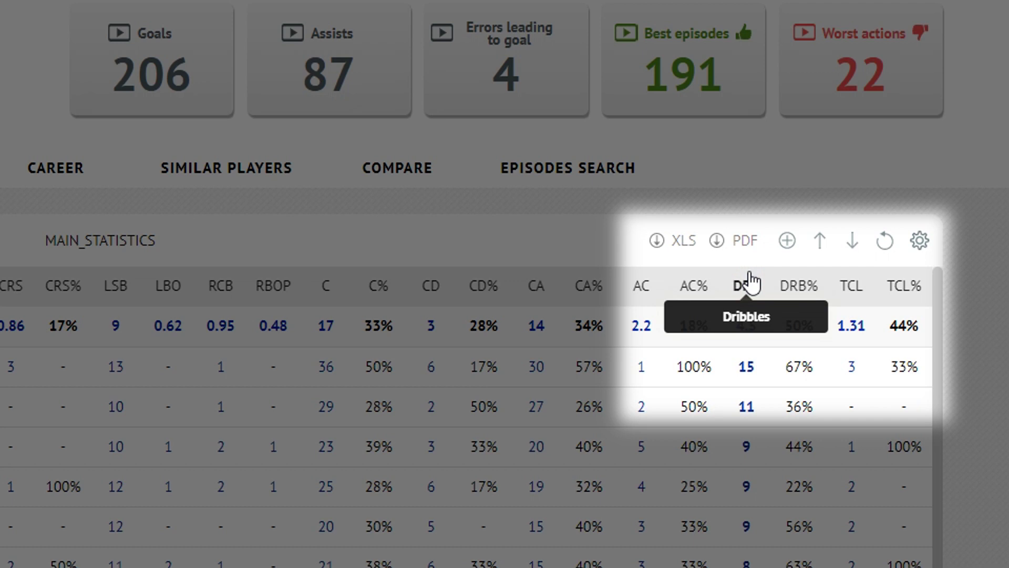
left_click(745, 368)
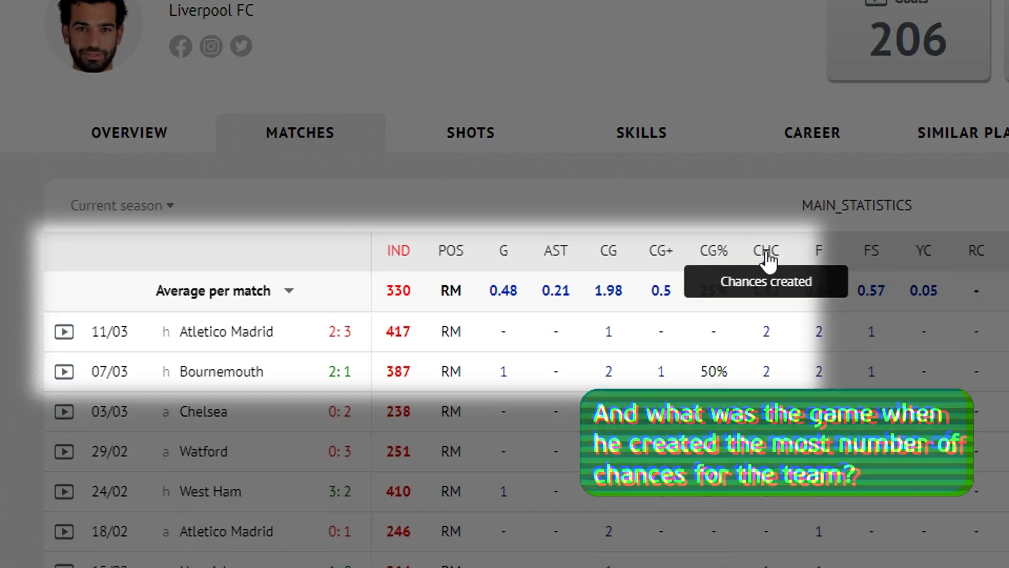
Rank matches by chances created (CHC) and play the 5 chances against Watford.
left_click(446, 200)
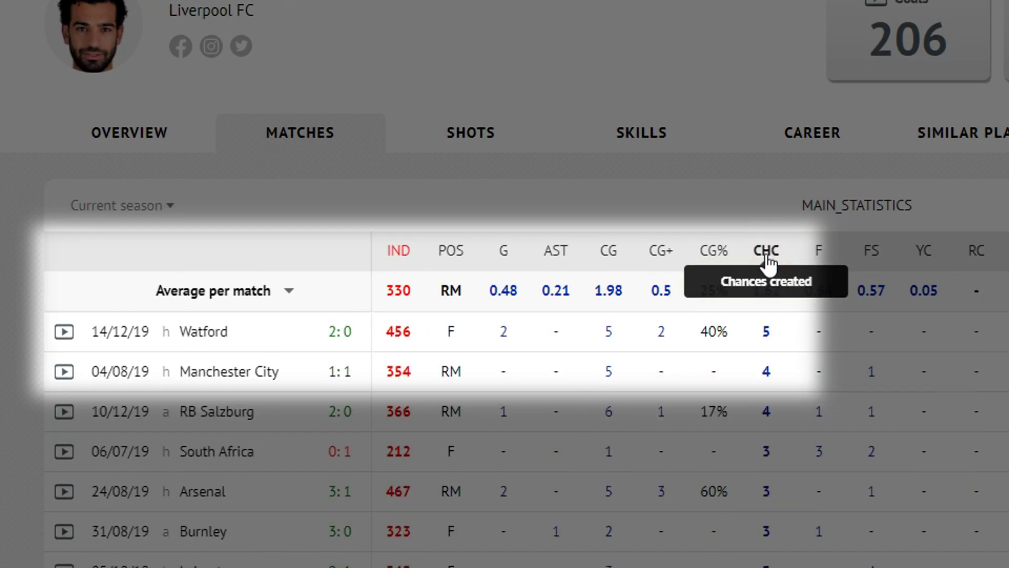
left_click(765, 339)
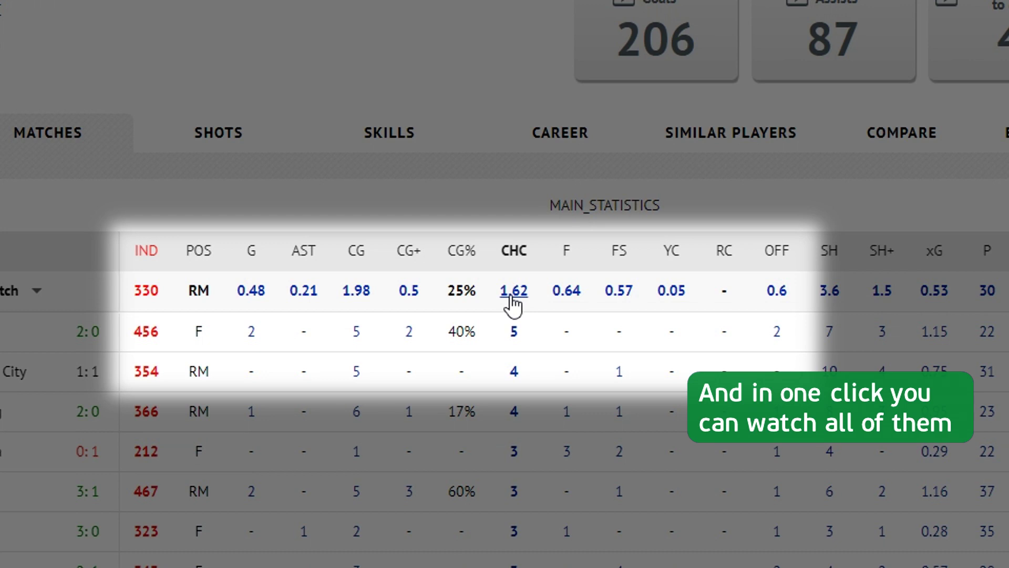
Play all 68 chances-created episodes from the 1.62 per-match CHC average.
left_click(513, 291)
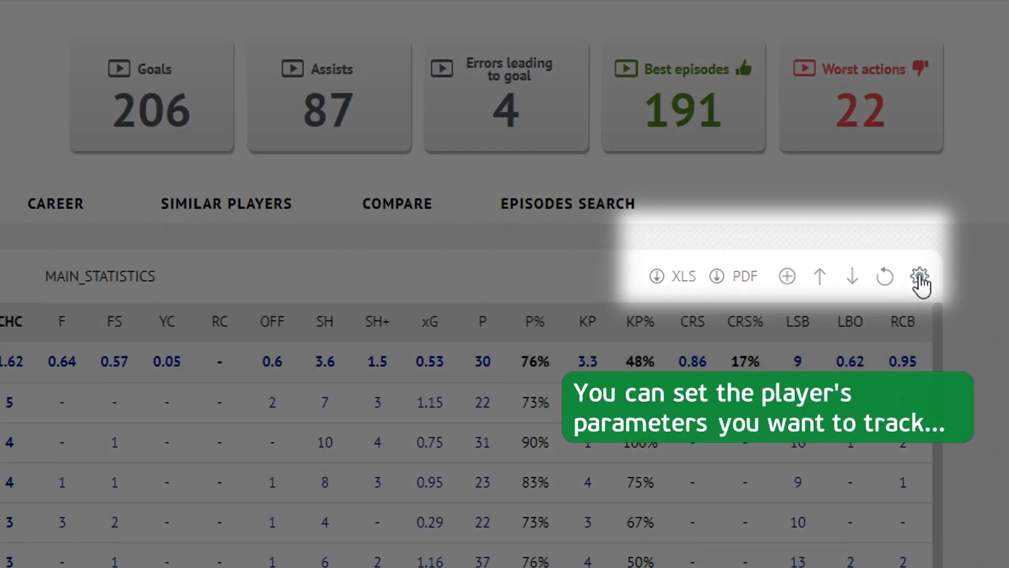
Open the Main statistics parameters dialog from the table's gear icon and scroll its list.
left_click(920, 277)
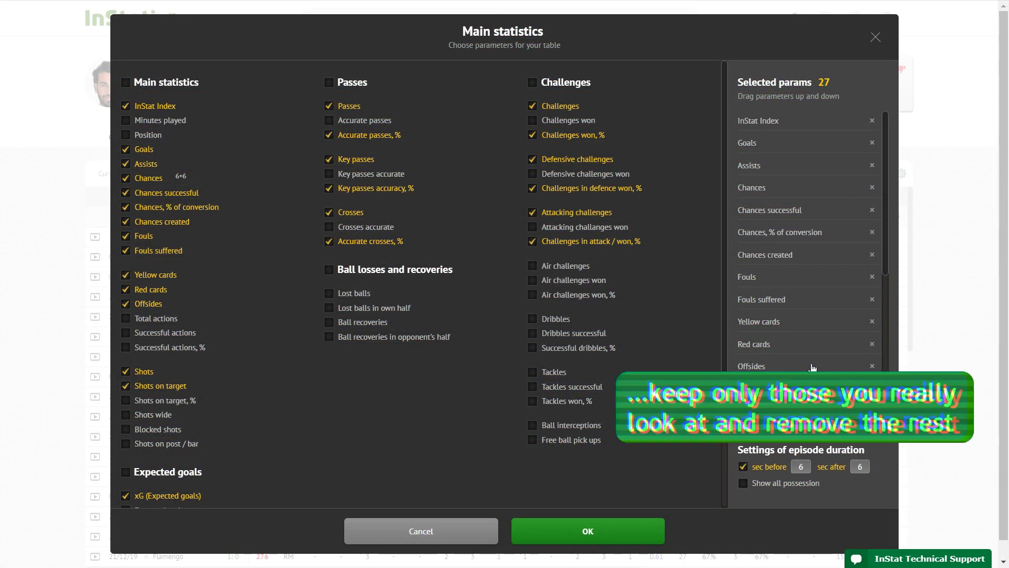
scroll(812, 368, "down", 2)
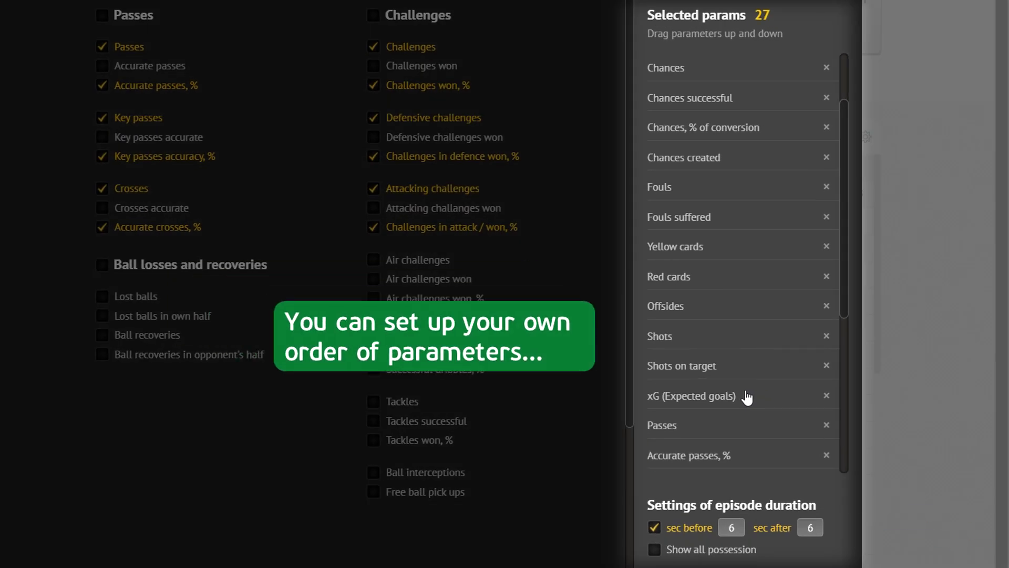
Drag xG (Expected goals) to sit directly below InStat Index in Selected params.
left_click_drag(746, 396, 735, 105)
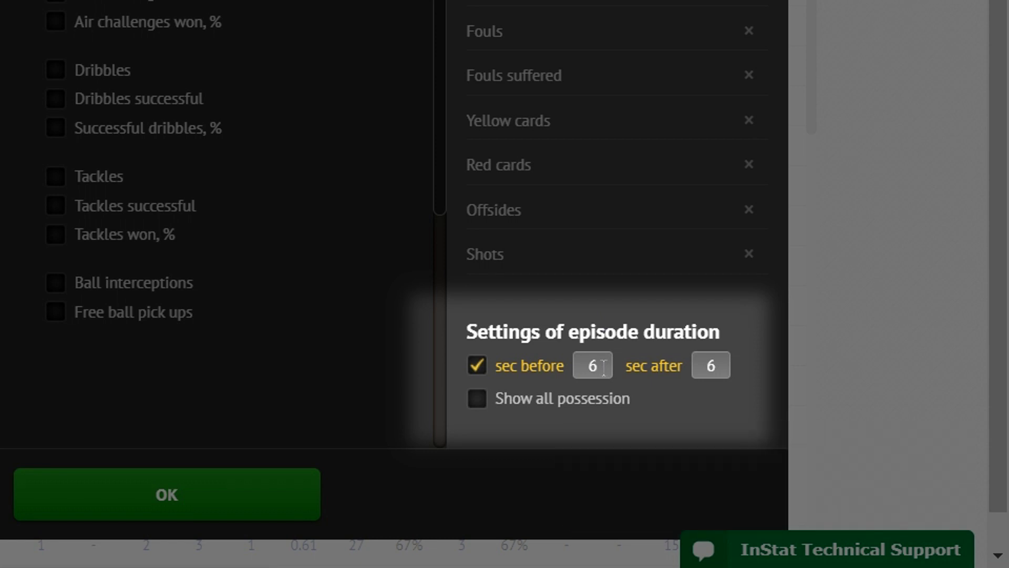
Change the default episode timing from 6+6 to 4 seconds before and 3 after.
left_click(604, 367)
key("BackSpace")
type("4")
left_click(724, 367)
key("BackSpace")
type("3")
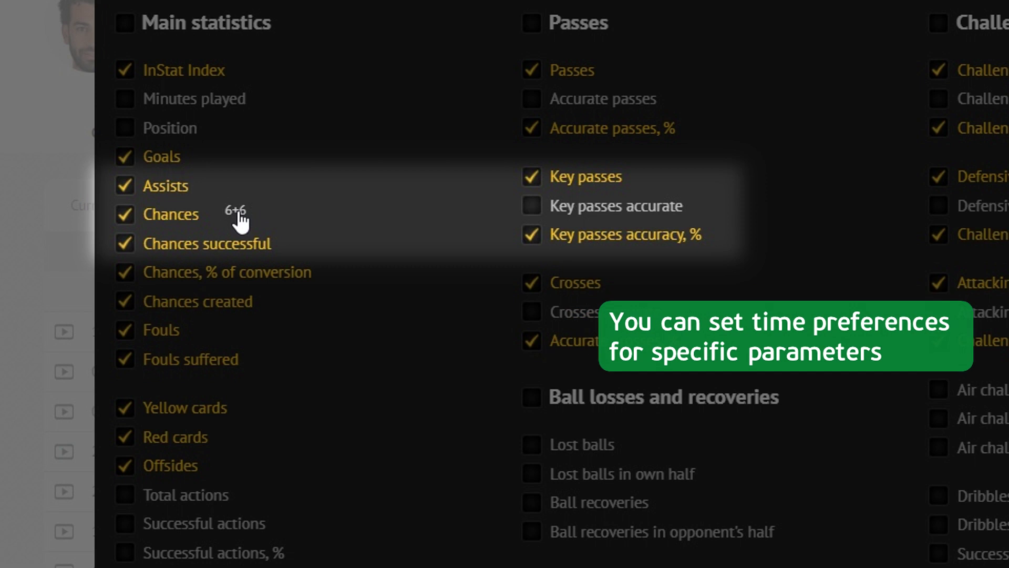
Give Chances a 10+10 second episode timing and apply the parameter settings.
left_click(239, 215)
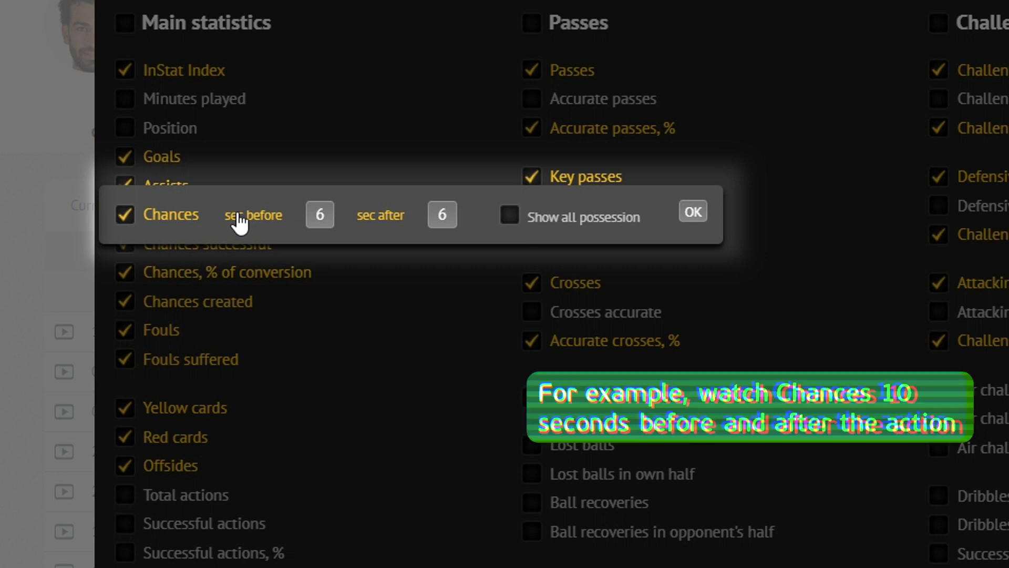
left_click(326, 213)
key("BackSpace")
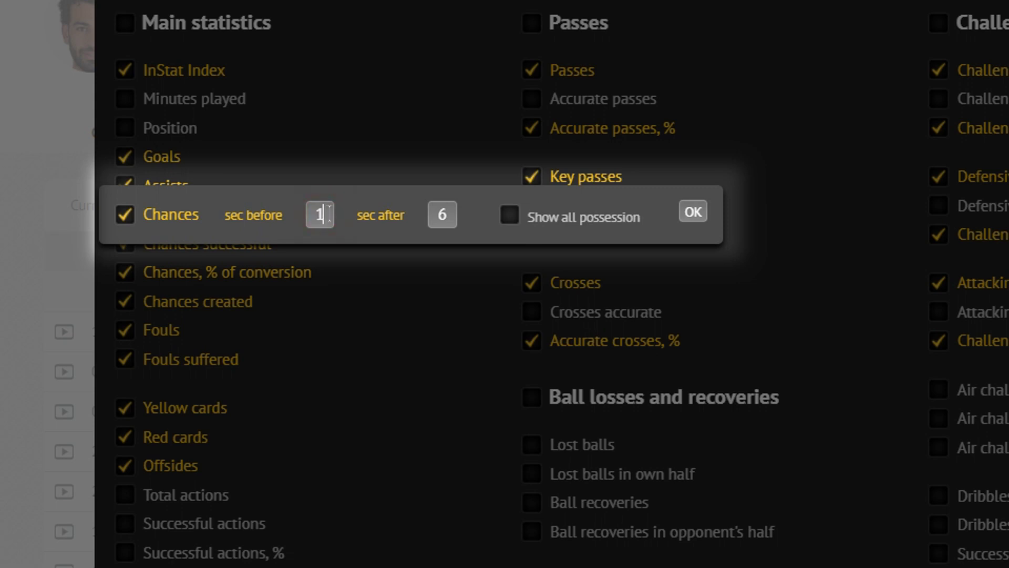
type("10")
left_click(451, 213)
key("BackSpace")
type("10")
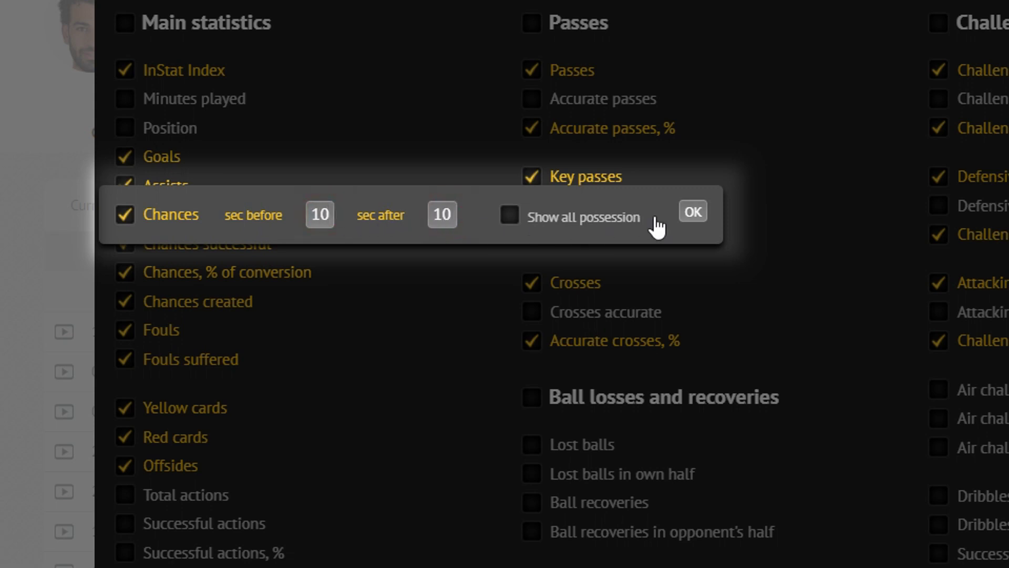
left_click(693, 213)
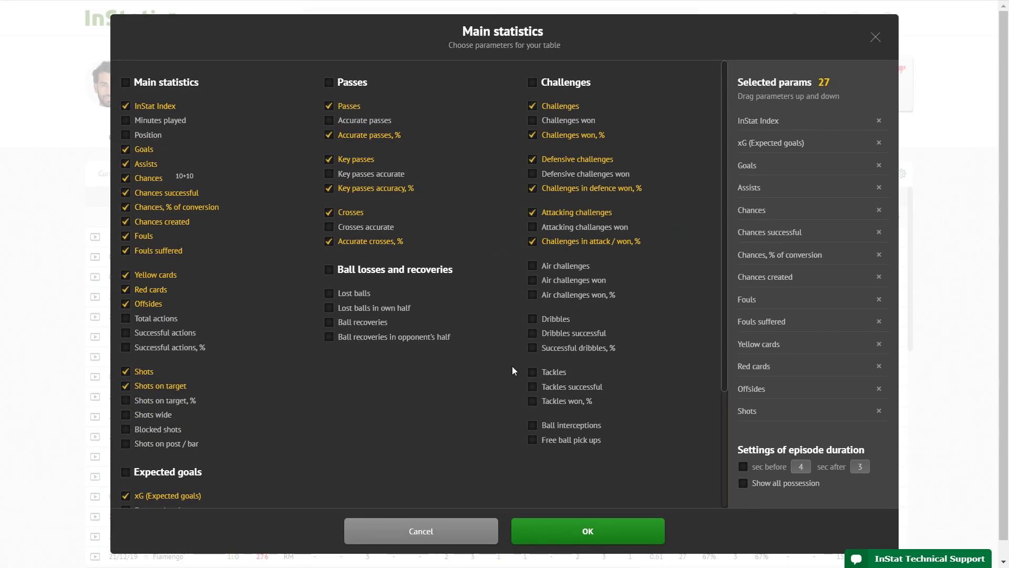
left_click(587, 532)
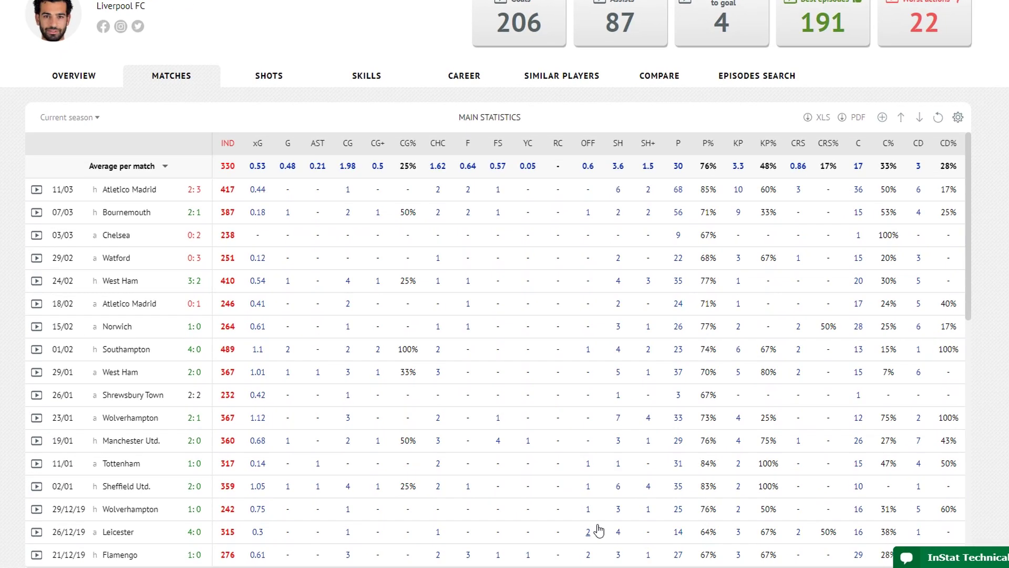
Scroll through the updated match table, now showing xG right after IND.
scroll(587, 535, "down", 2)
scroll(598, 531, "down", 10)
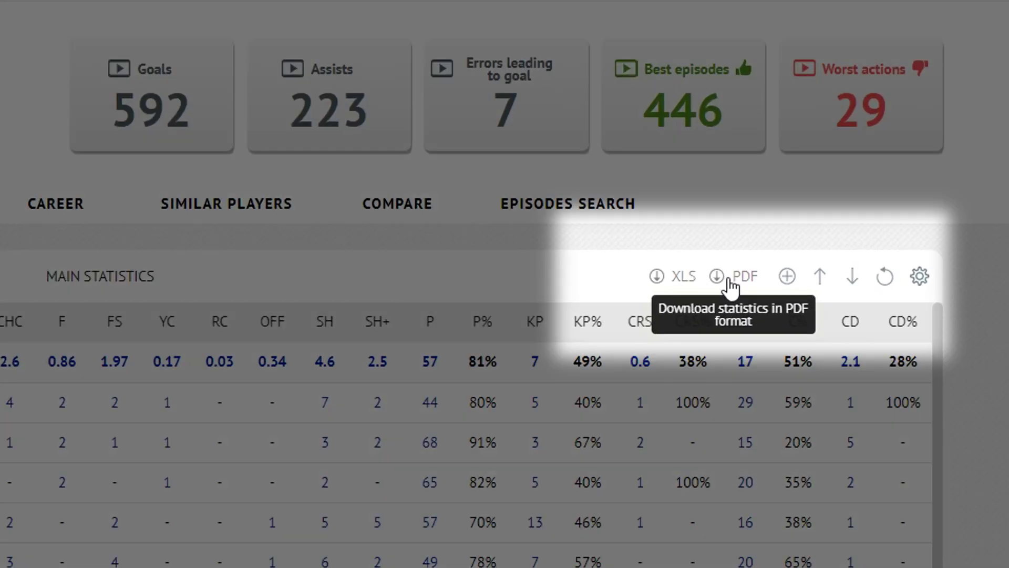
Export the Main Statistics match table to an Excel workbook.
left_click(686, 284)
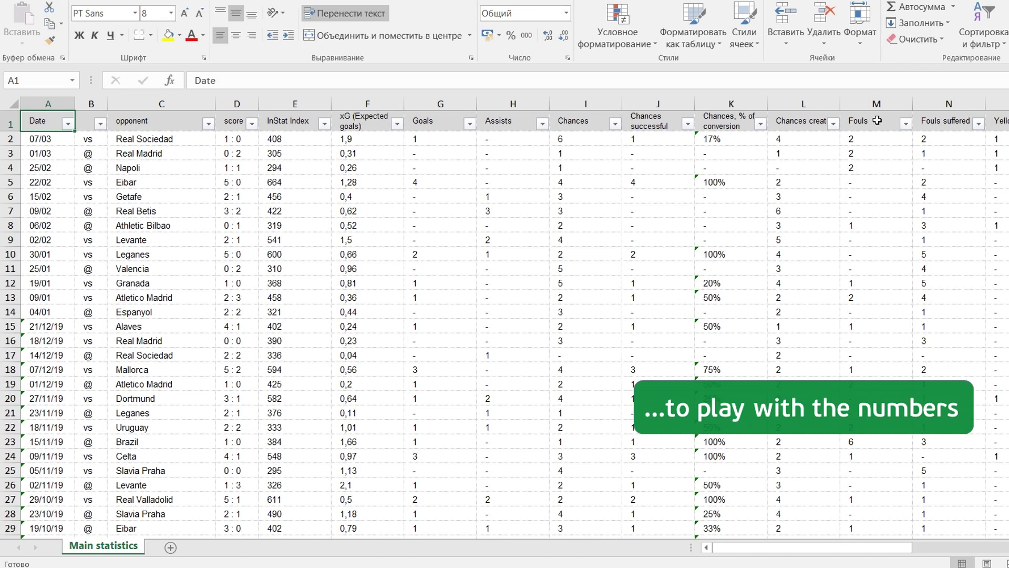
Sort the exported match rows A to Z by the Fouls column.
left_click(906, 124)
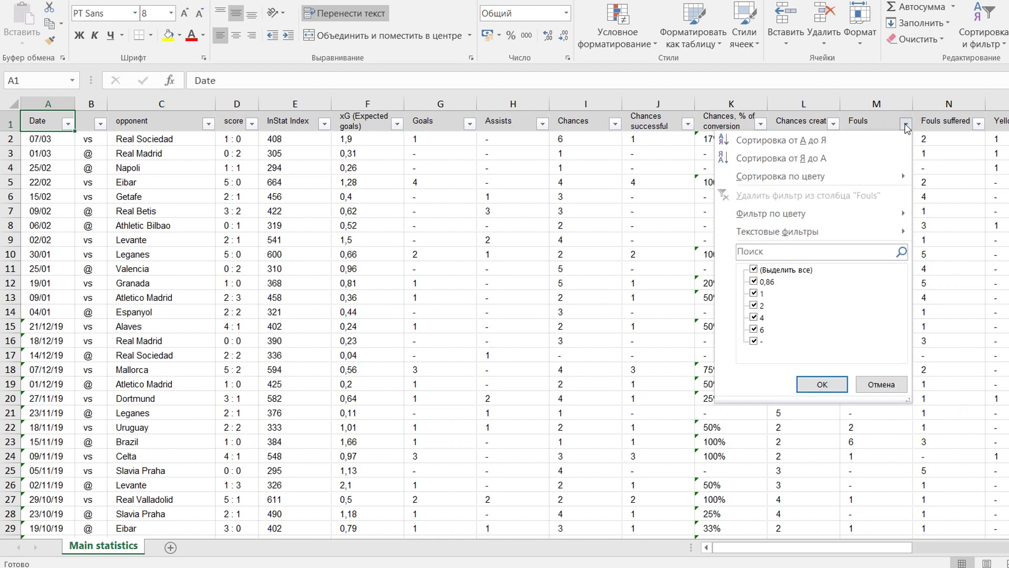
left_click(905, 141)
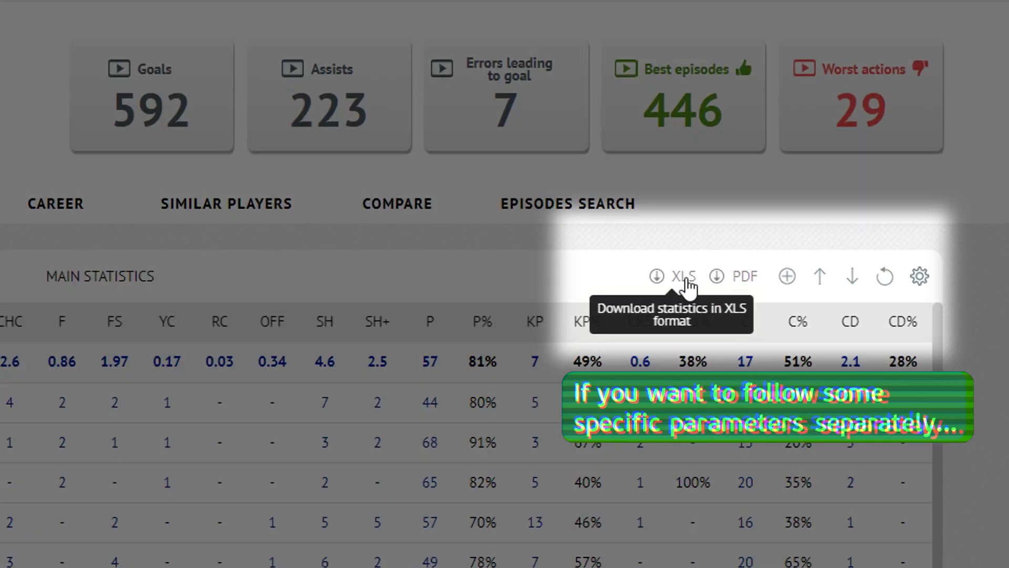
Add a new statistics table and name it 'Defensive plays'.
left_click(787, 277)
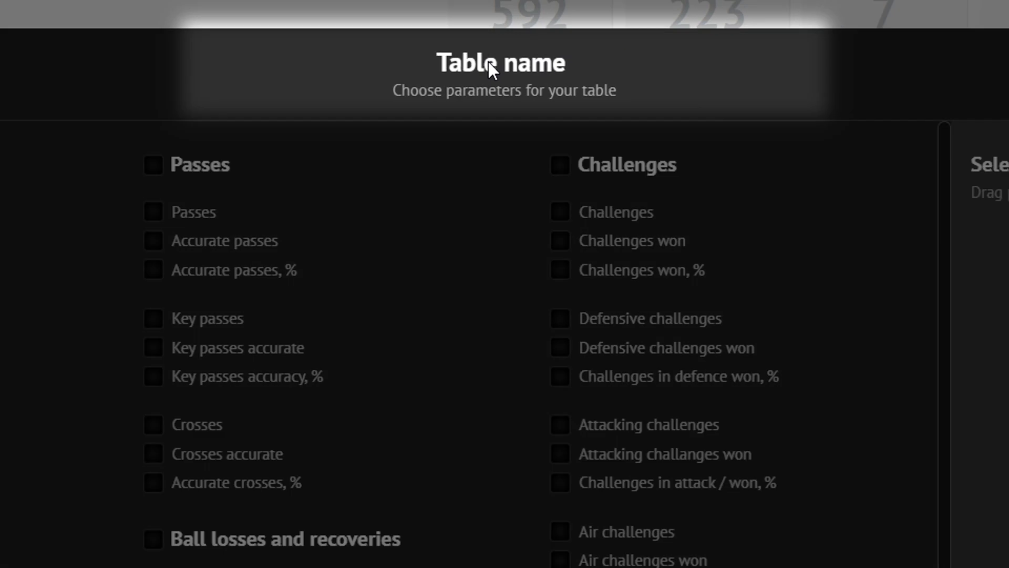
left_click(488, 62)
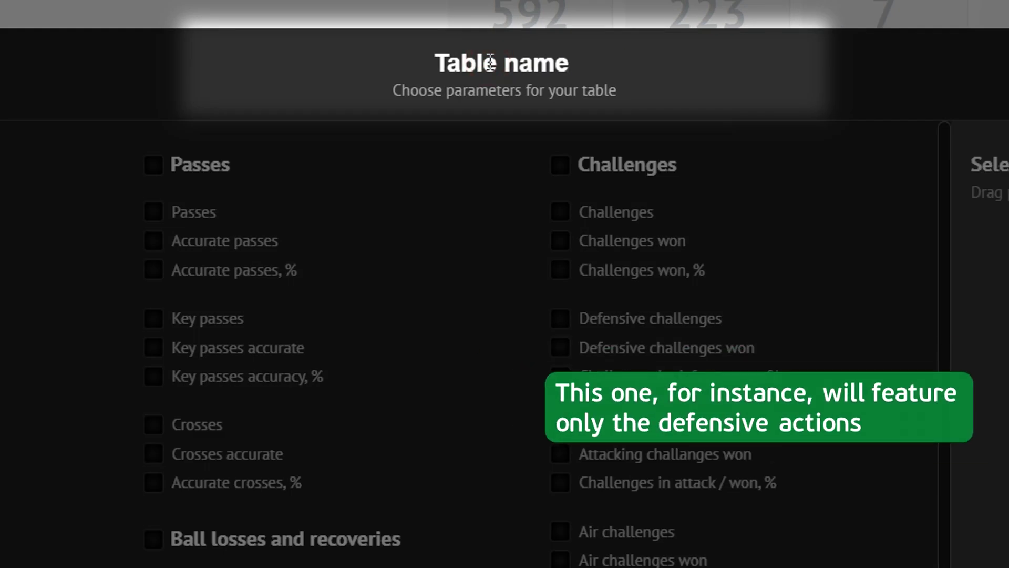
key("BackSpace")
key("BackSpace")
key("BackSpace")
key("BackSpace")
key("BackSpace")
key("BackSpace")
key("BackSpace")
key("BackSpace")
key("BackSpace")
key("BackSpace")
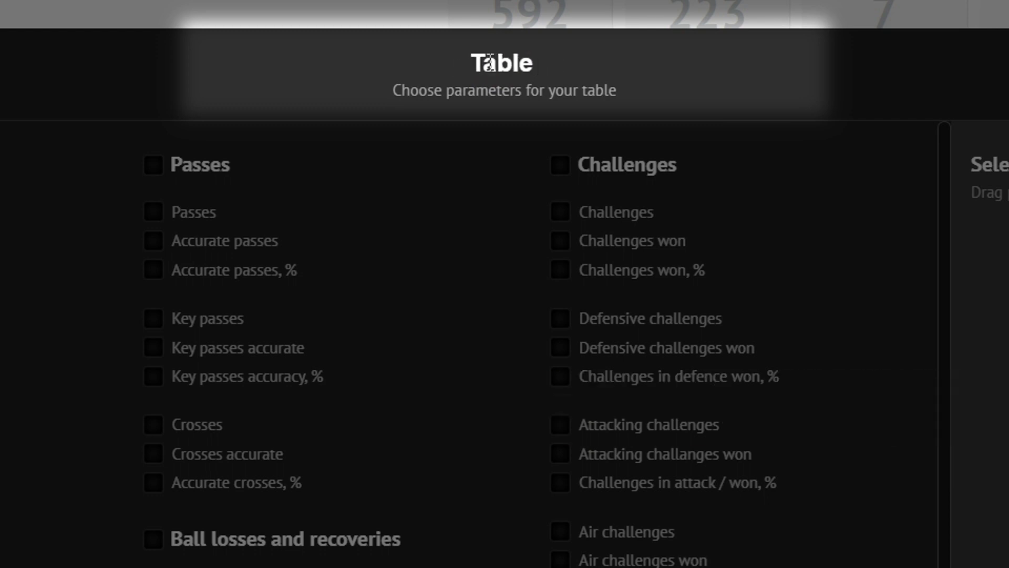
type("Defensive plays")
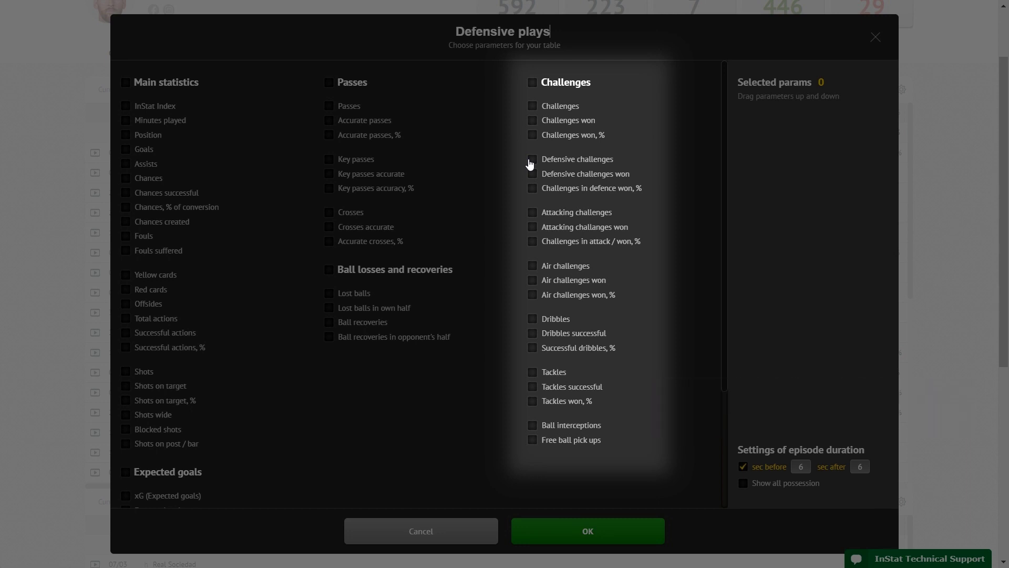
Include defensive challenges (won, %), tackles (successful, won %) and ball interceptions, then create the table.
left_click(530, 160)
left_click(532, 173)
left_click(532, 187)
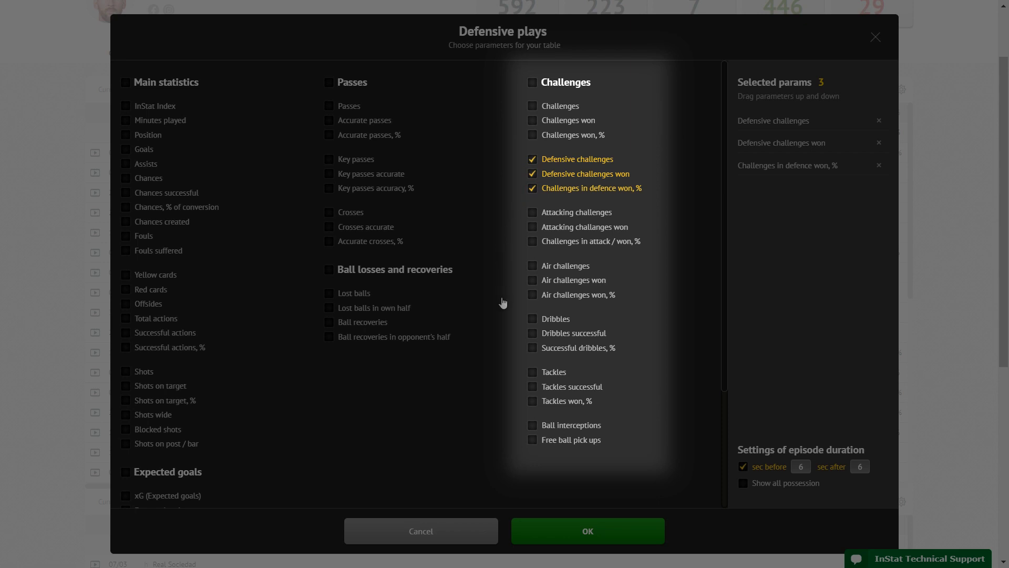
left_click(532, 371)
left_click(532, 387)
left_click(532, 401)
left_click(532, 425)
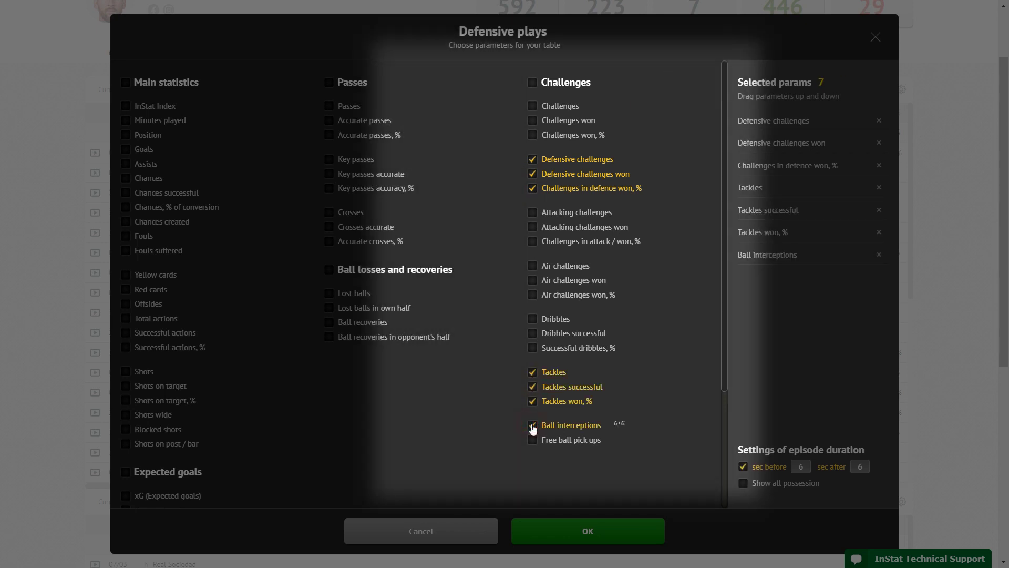
left_click(587, 532)
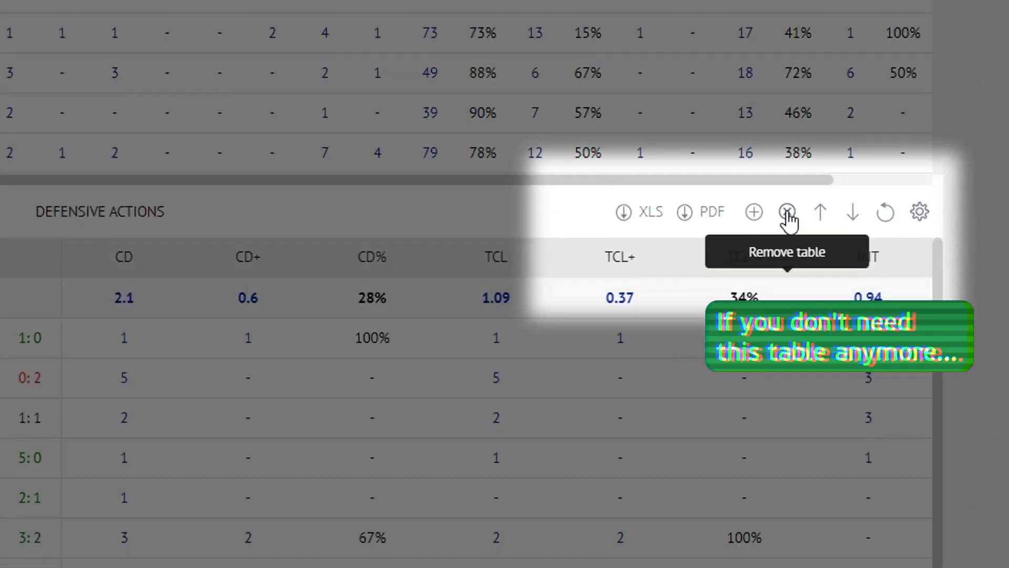
Delete the Defensive Actions table and open the Current season match-period dropdown.
left_click(787, 212)
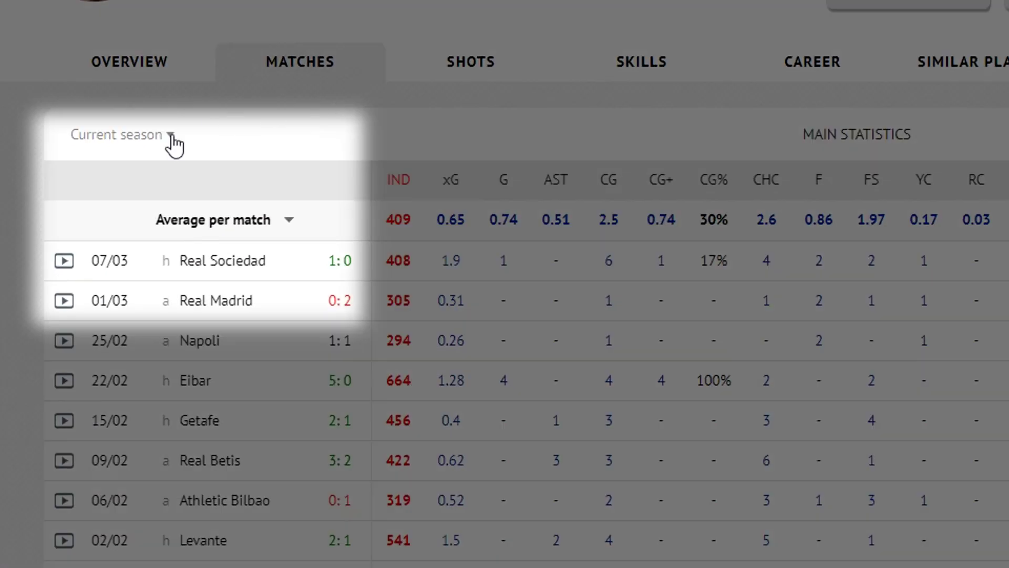
left_click(148, 174)
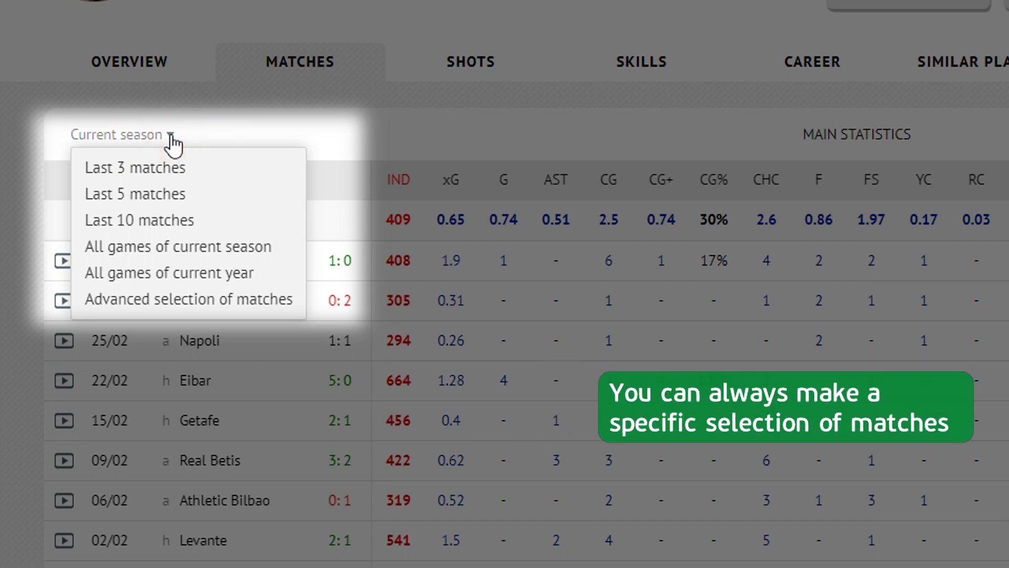
Use advanced match selection to keep only the 86 UEFA Champions League matches.
left_click(178, 299)
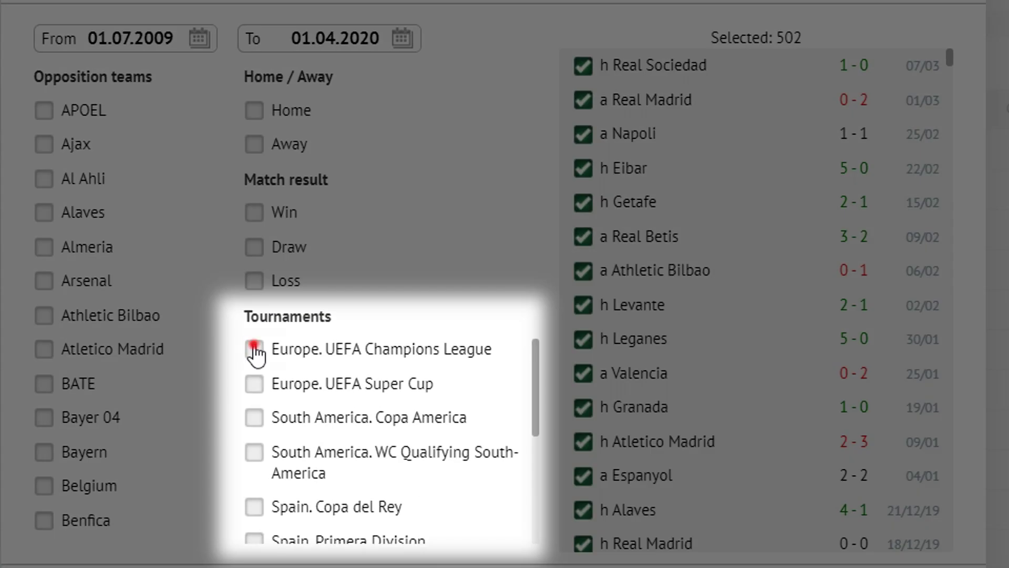
left_click(379, 316)
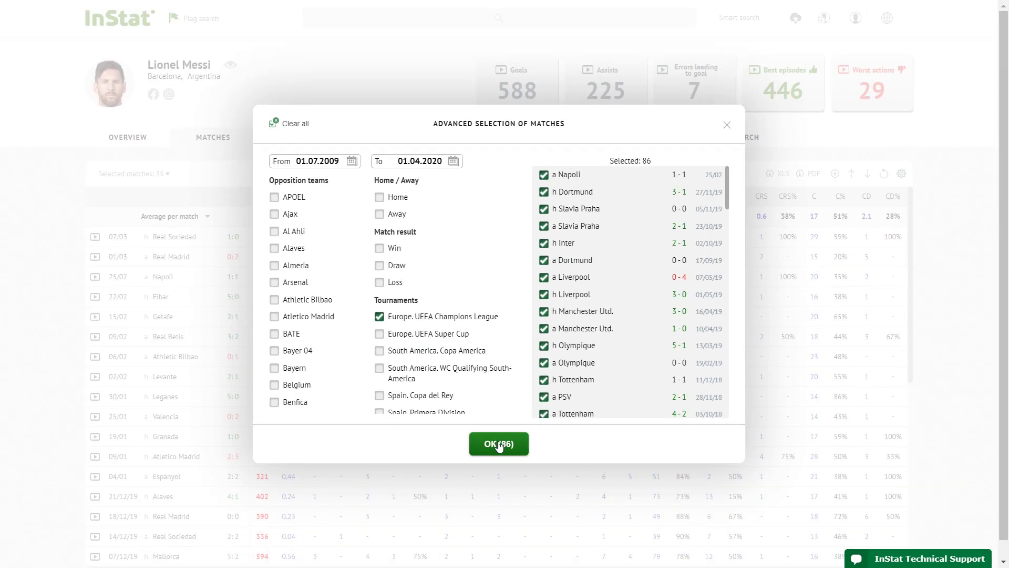
left_click(499, 446)
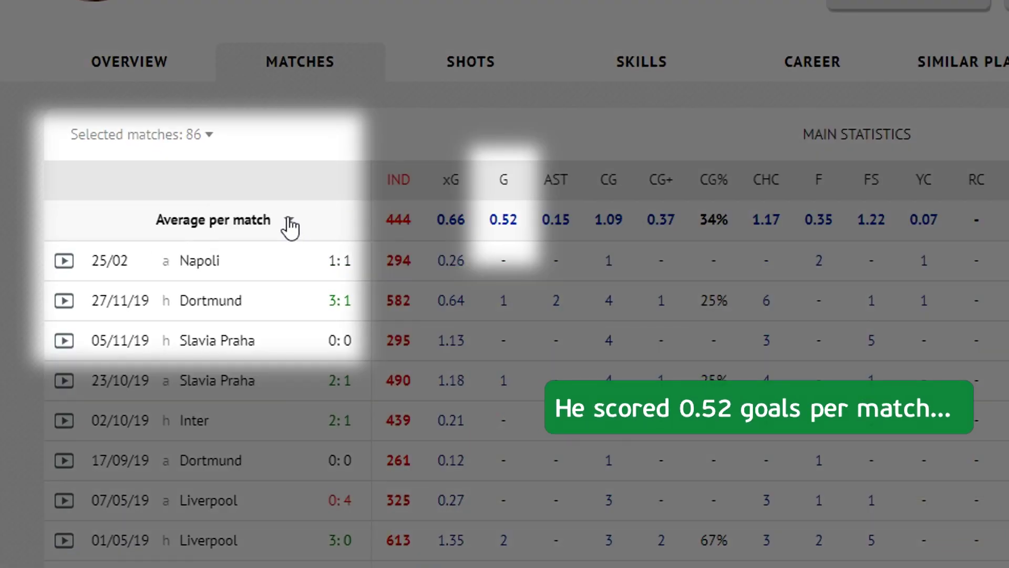
Switch the summary row from per-match averages to Total and play the 45 goals video.
left_click(289, 220)
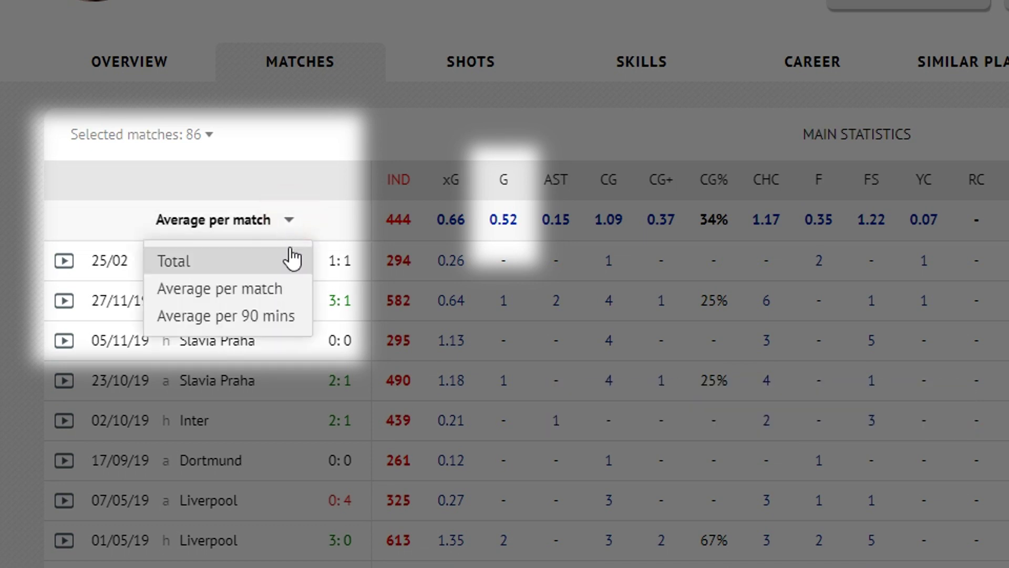
left_click(289, 248)
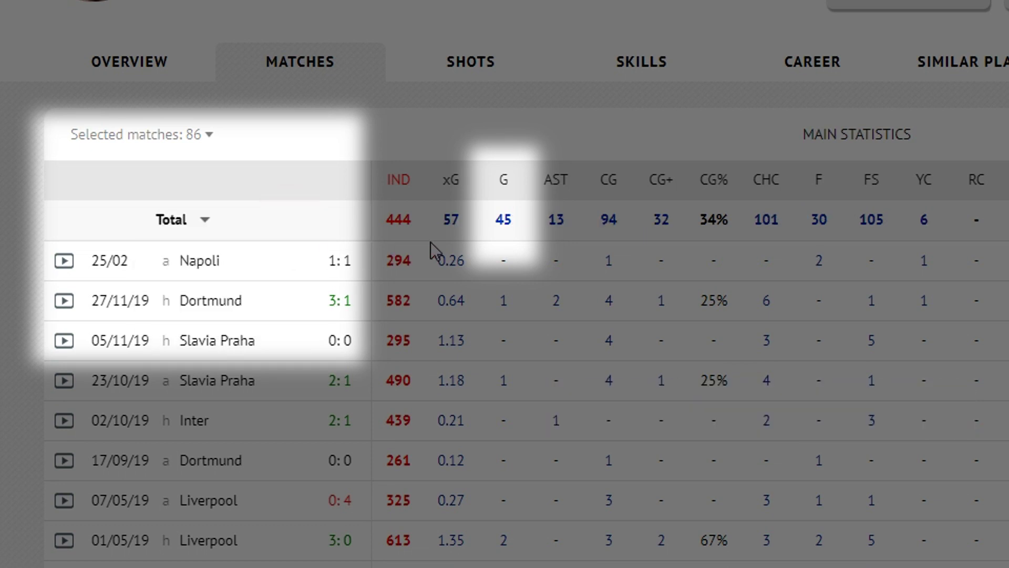
left_click(503, 226)
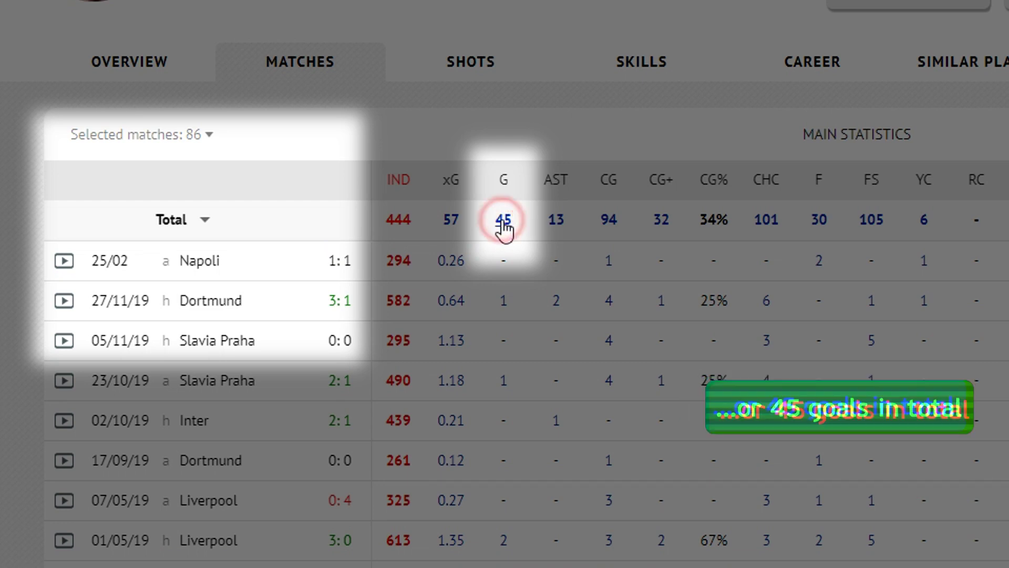